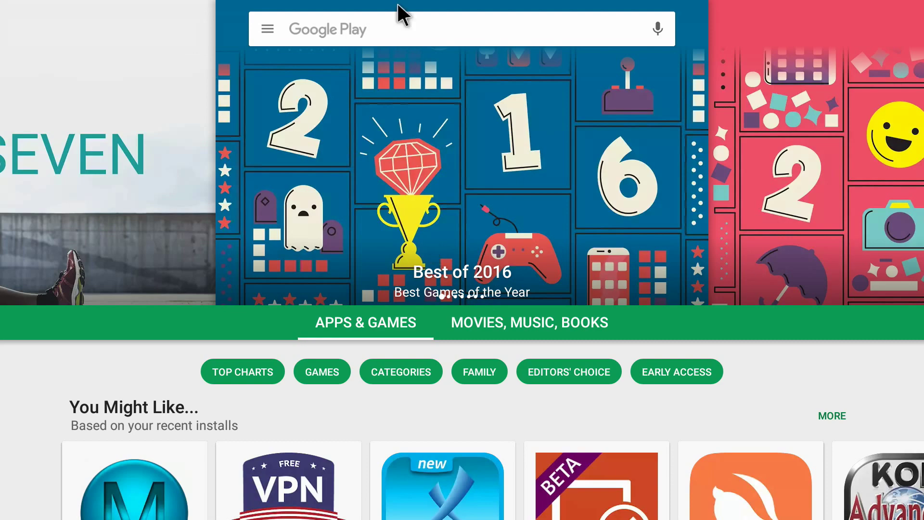
Open the Play Store search box from the Apps & Games home page
click(373, 28)
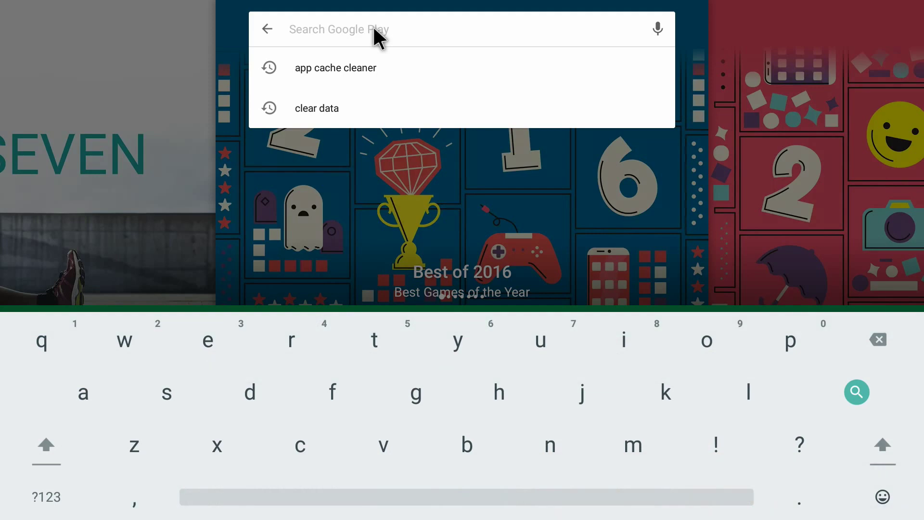
Search for 'app cache cleaner' and open the App Cache Cleaner - 1Tap Clean listing
text(app cache cleaner)
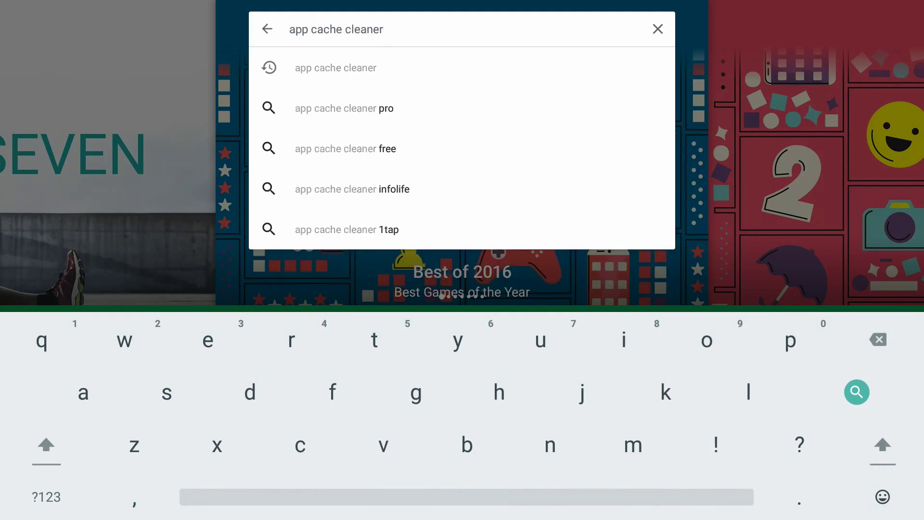
key(Return)
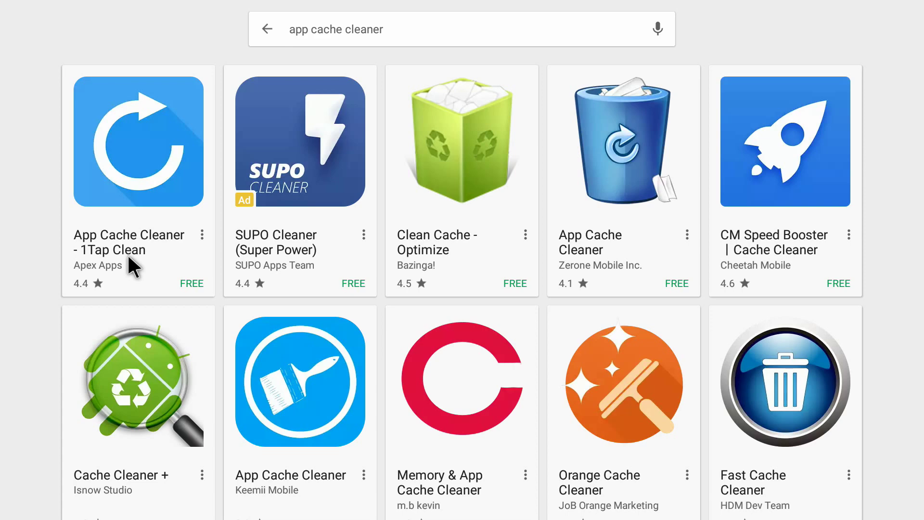
click(131, 178)
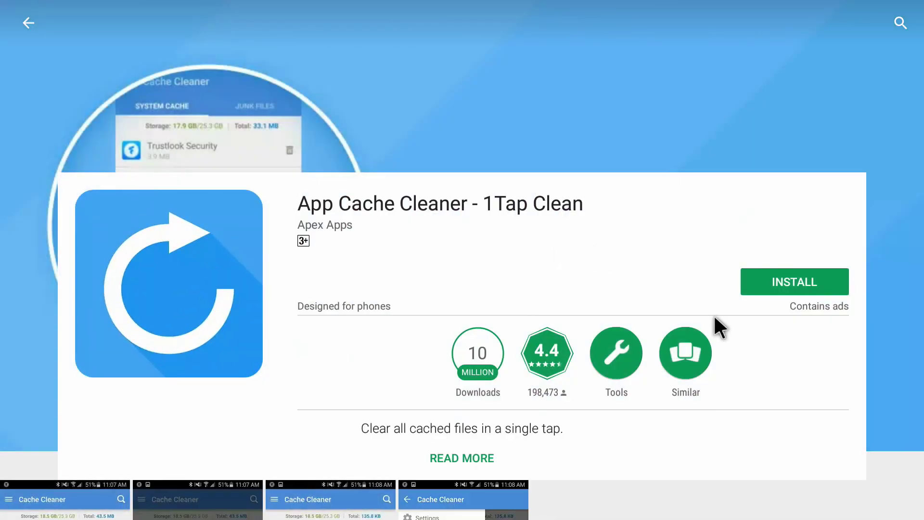
Install App Cache Cleaner - 1Tap Clean (2.64MB), accepting its media, files and Wi-Fi permissions
click(783, 279)
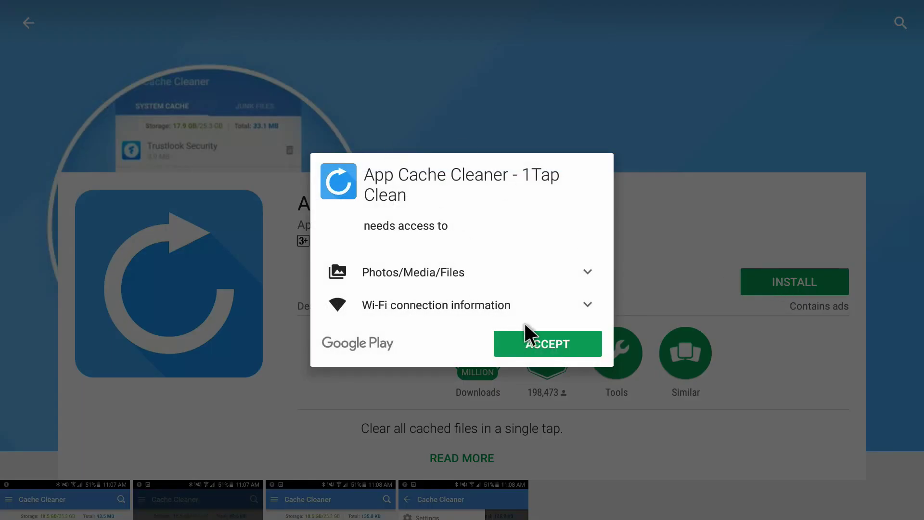
click(552, 345)
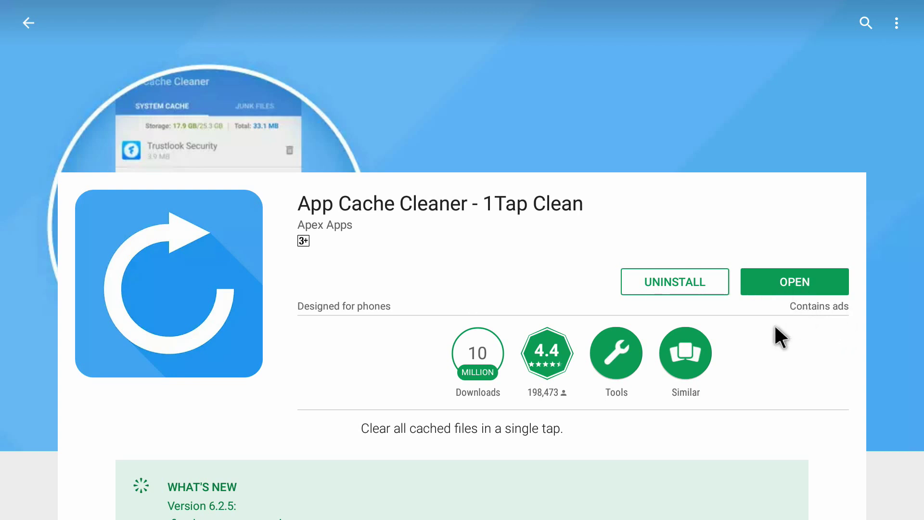
Go to the DroidBOX home screen and open the grid of all installed apps
key(Home)
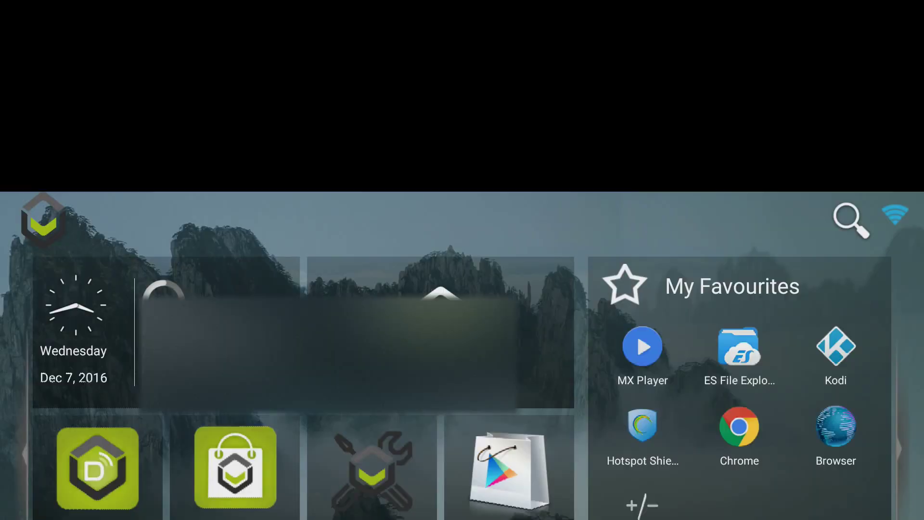
key(Down)
key(Down)
key(Left)
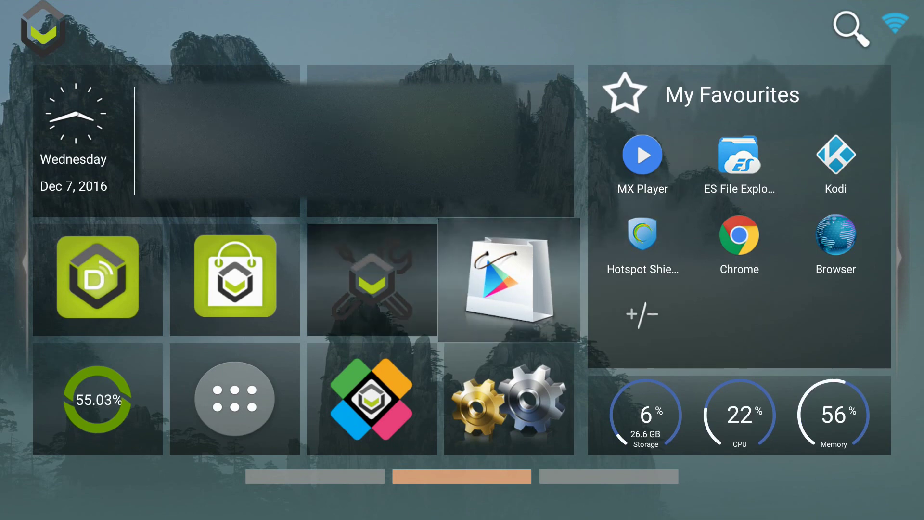
key(Left)
key(Left)
key(Down)
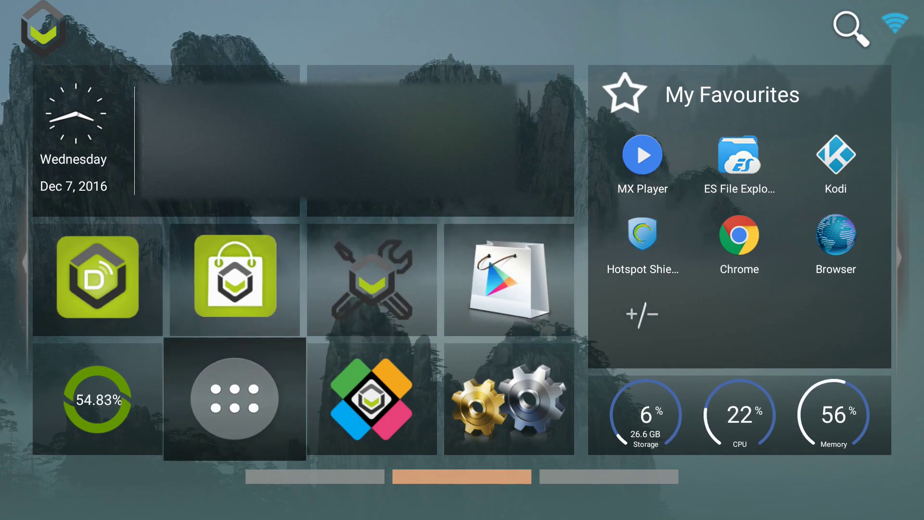
key(Up)
key(Down)
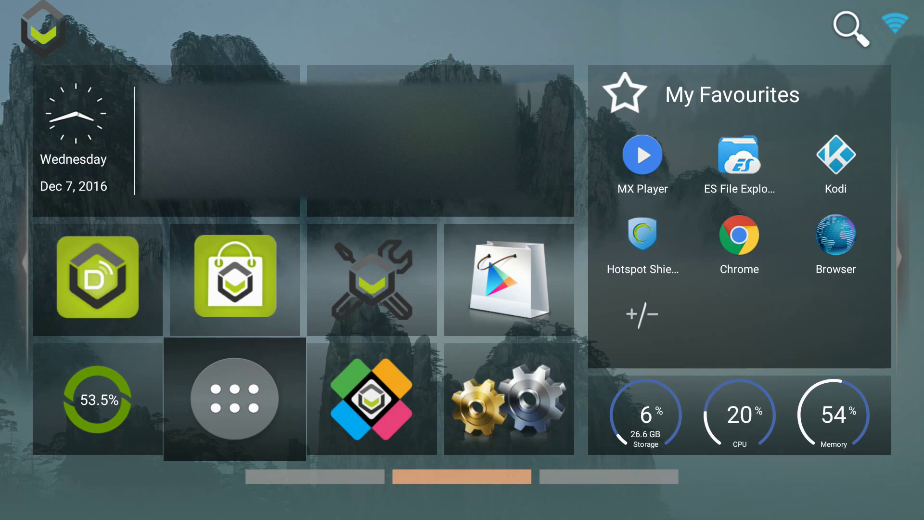
key(Return)
Select App Cache Cleaner in the apps grid and launch it
key(Down)
key(Down)
key(Right)
key(Right)
key(Right)
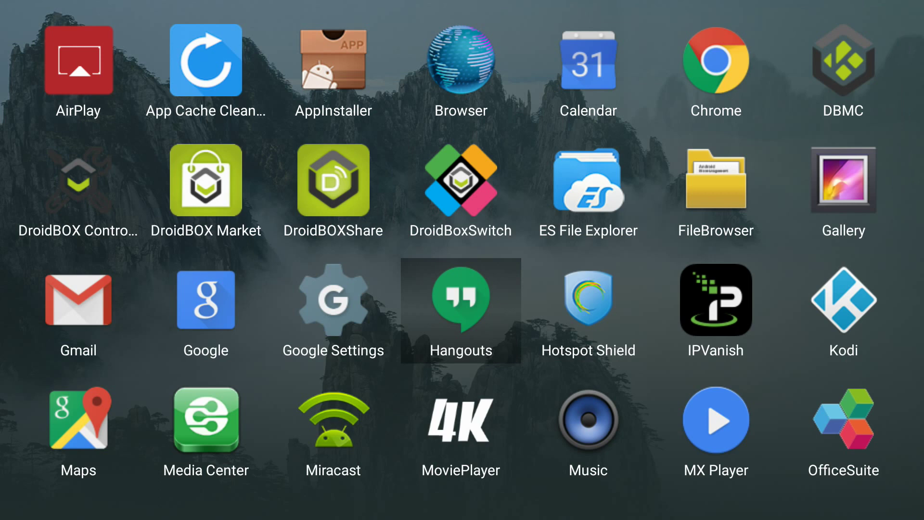
key(Up)
key(Up)
key(Left)
key(Left)
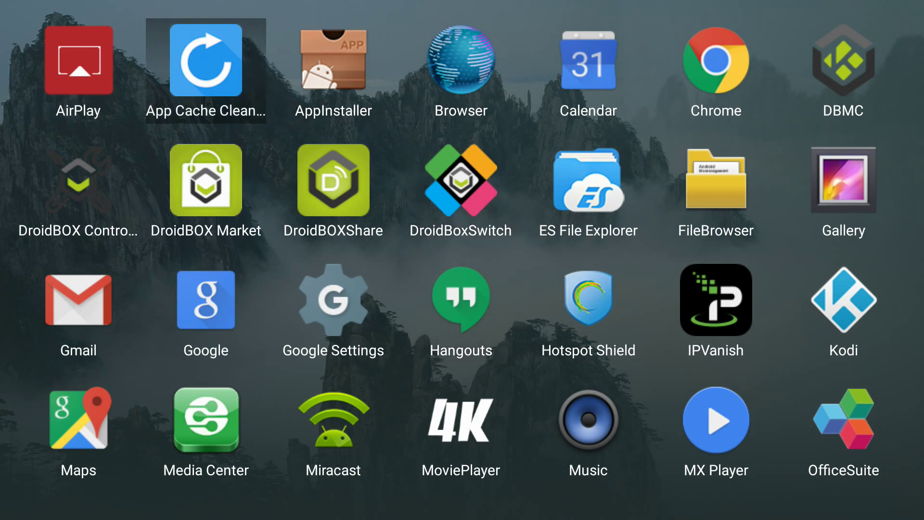
key(Right)
key(Left)
key(Return)
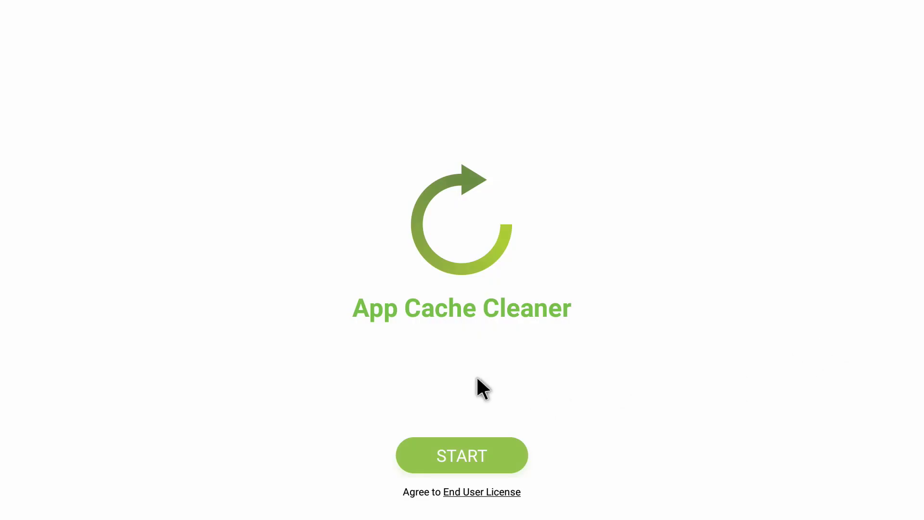
Accept the licence to reach the 308.7 MB System Cache list, then open the side menu
click(470, 456)
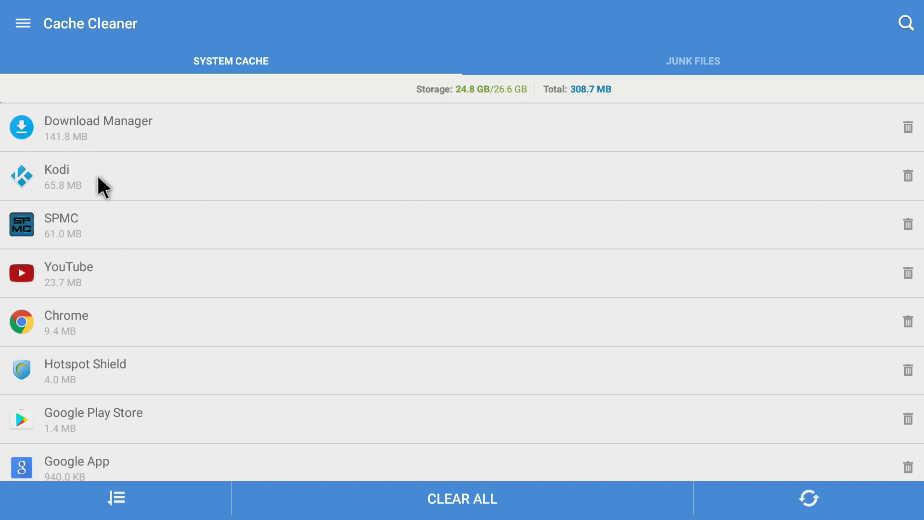
click(76, 140)
click(22, 24)
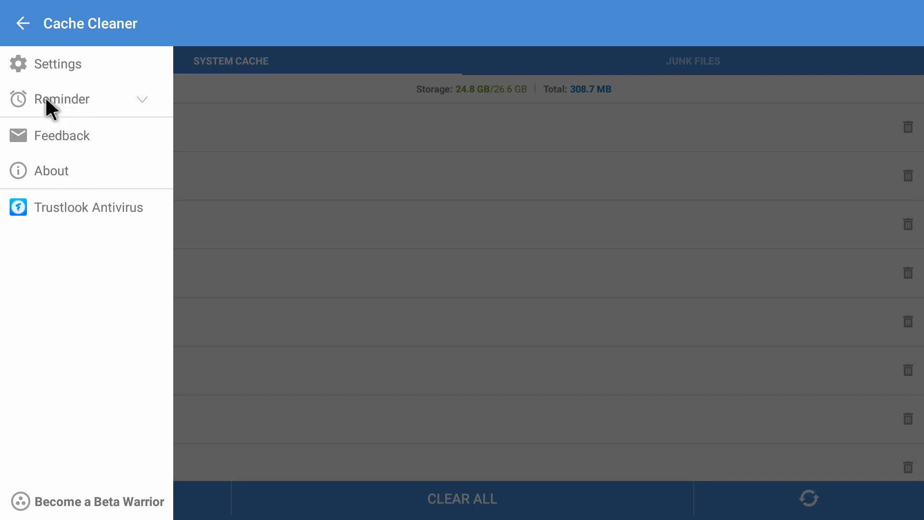
Expand Reminder and leave Remind Frequence at 1 day, then go to Settings
click(81, 98)
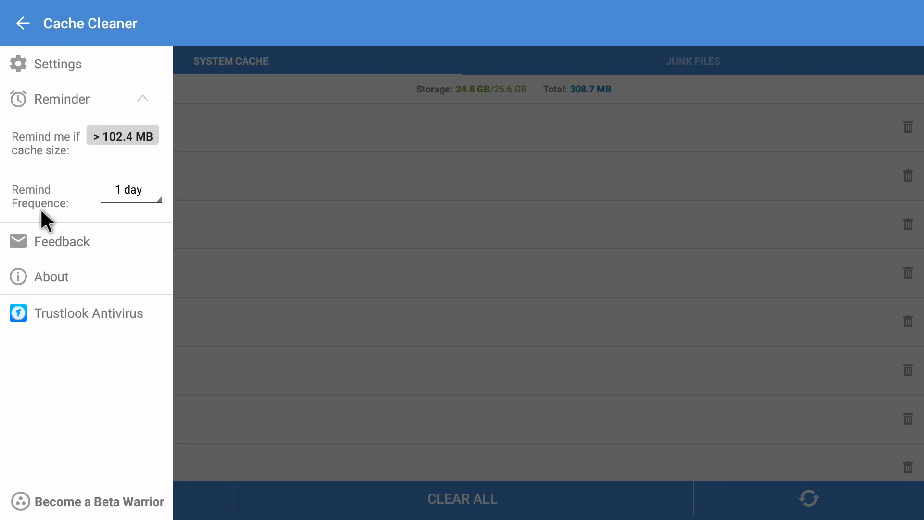
click(104, 211)
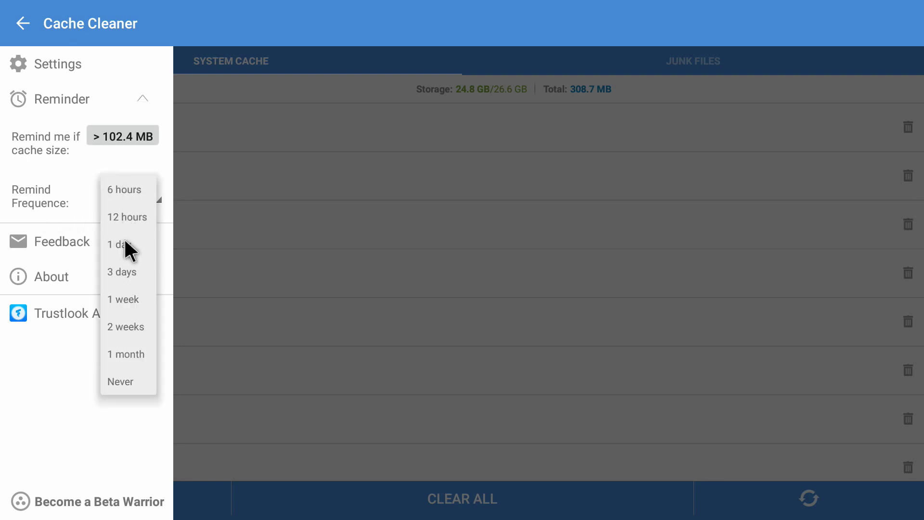
click(58, 188)
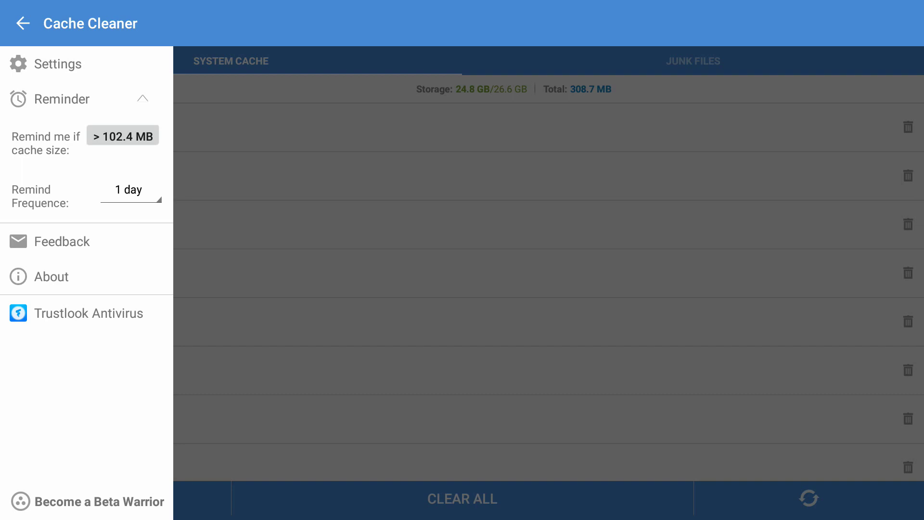
click(51, 65)
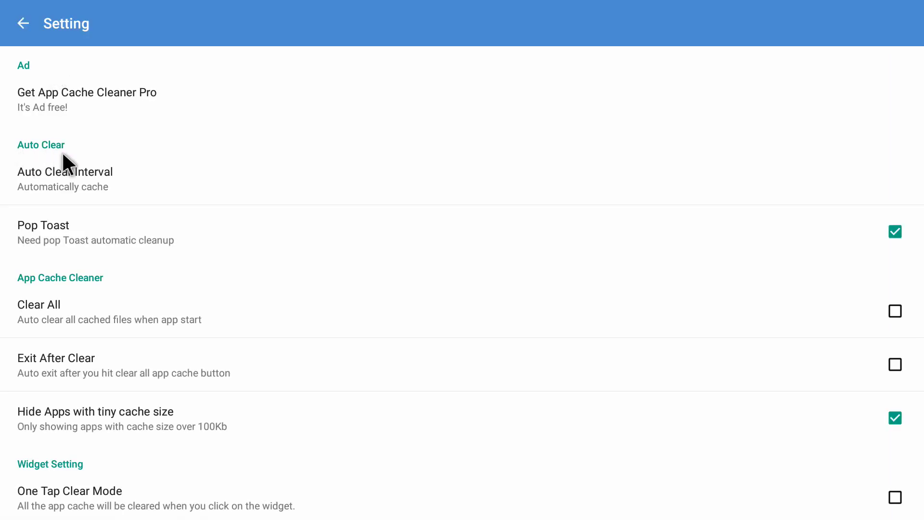
Set Auto Clear Interval to 1 hour, verify it, and return to the cache list
click(99, 180)
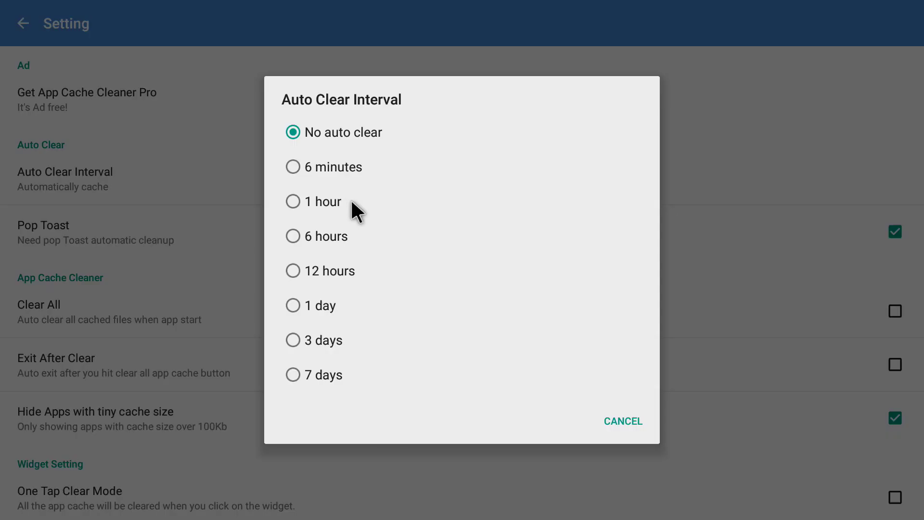
click(319, 202)
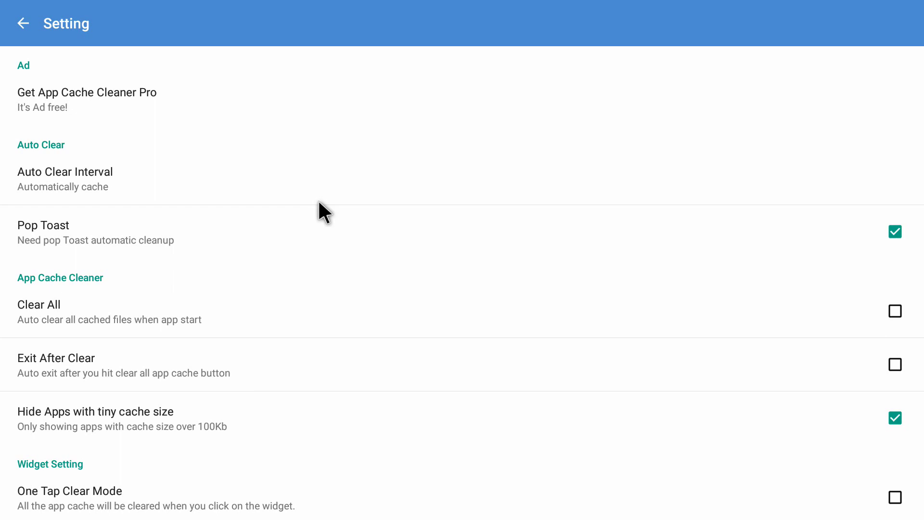
click(88, 174)
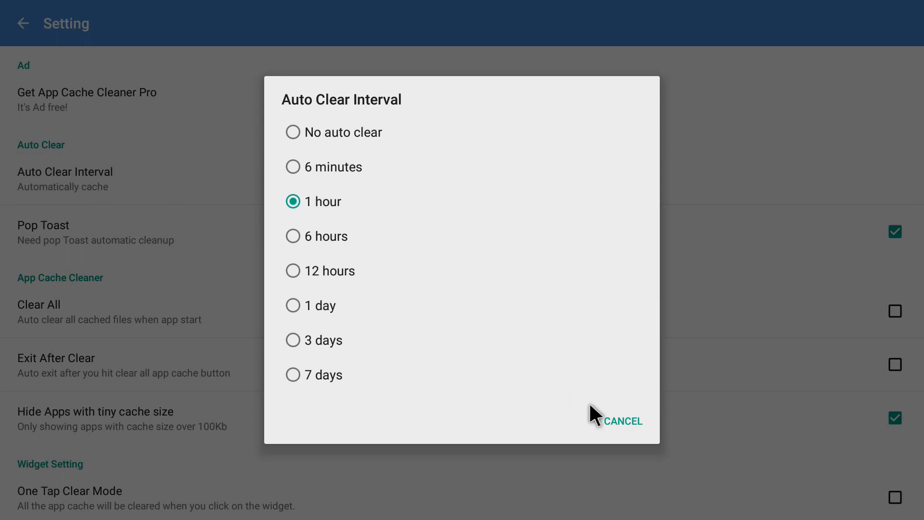
click(620, 421)
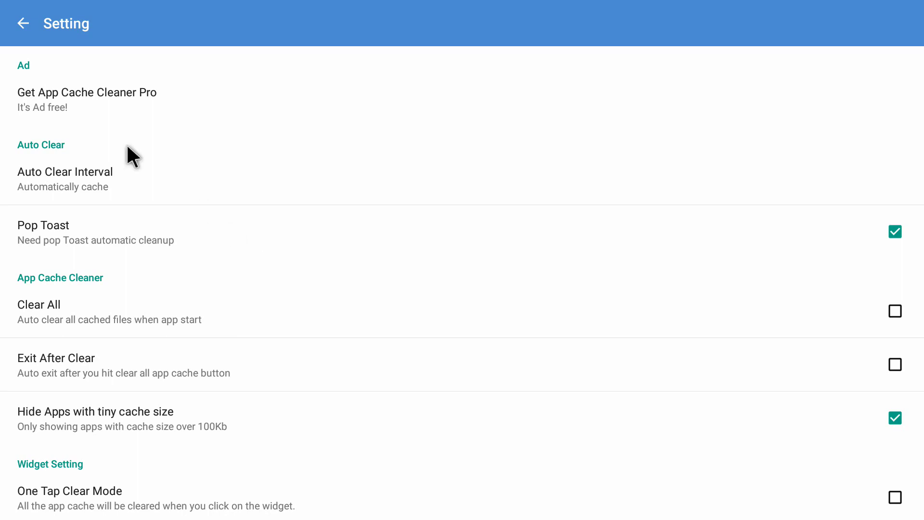
click(23, 22)
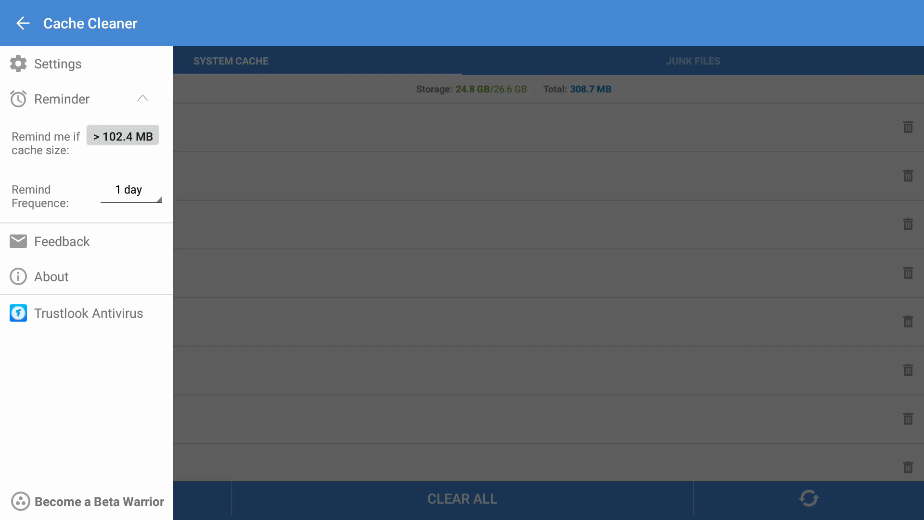
Close the side menu and use Clear All to empty every listed app's cache
click(452, 327)
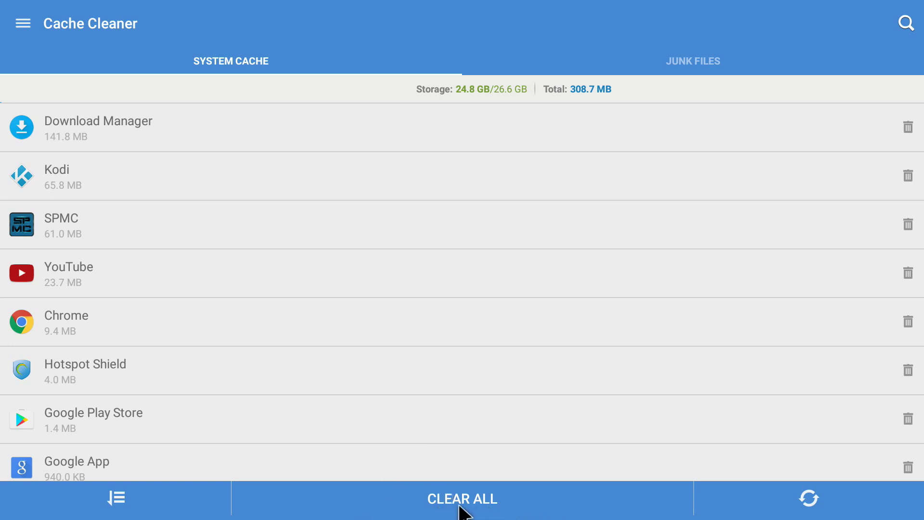
click(474, 509)
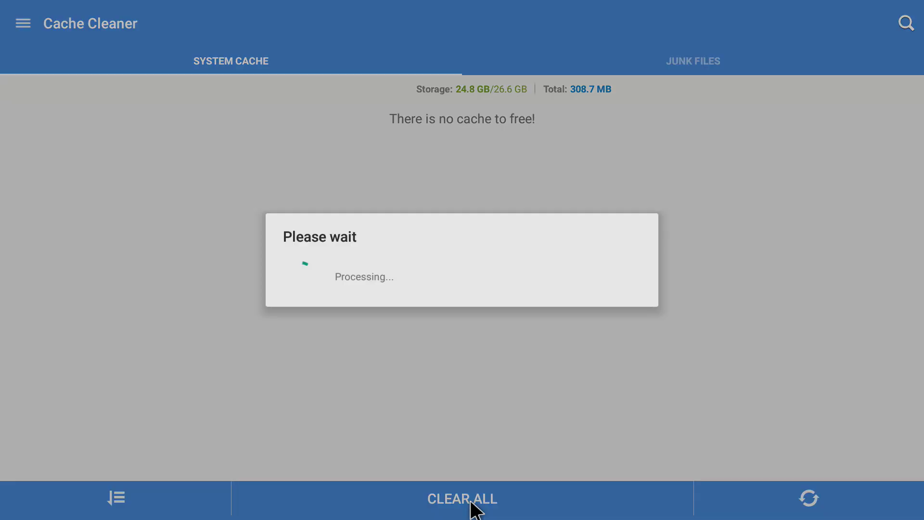